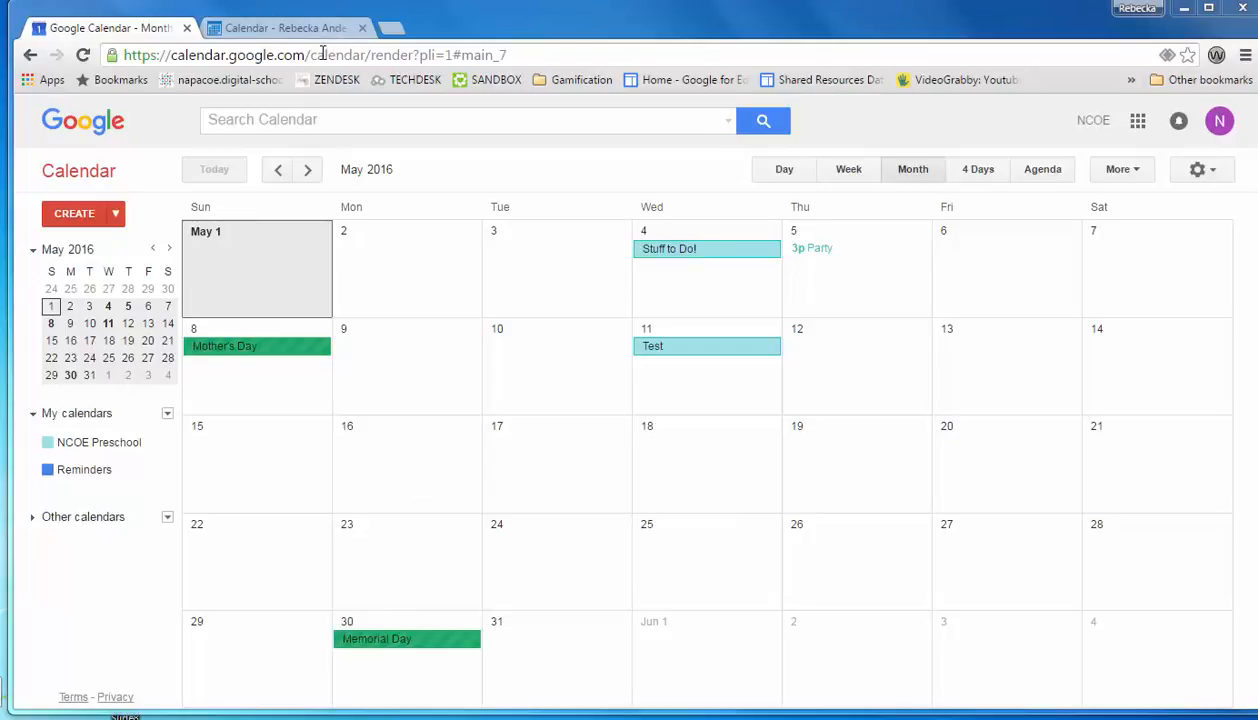
{"action": "left_click_drag", "start_coordinate": [318, 54], "coordinate": [546, 57]}
{"action": "left_click", "coordinate": [546, 57]}
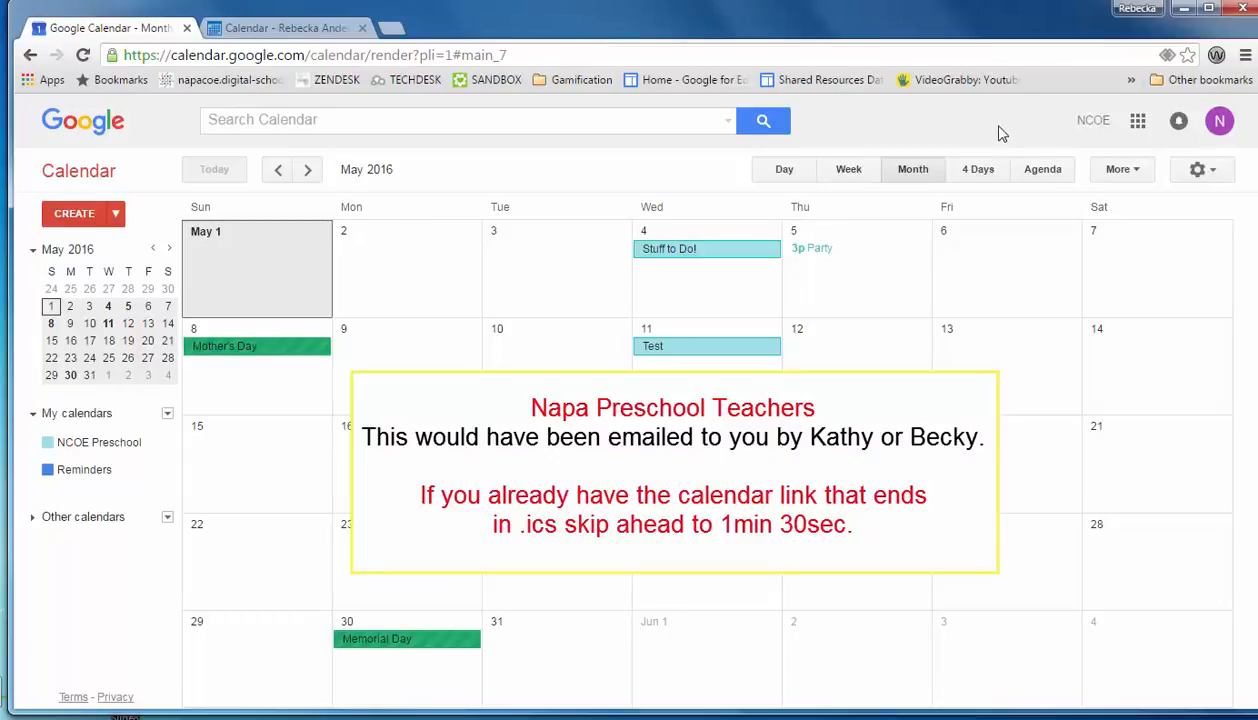
Open the details page of the NCOE Preschool calendar from the Google Calendar settings
{"action": "left_click", "coordinate": [1212, 172]}
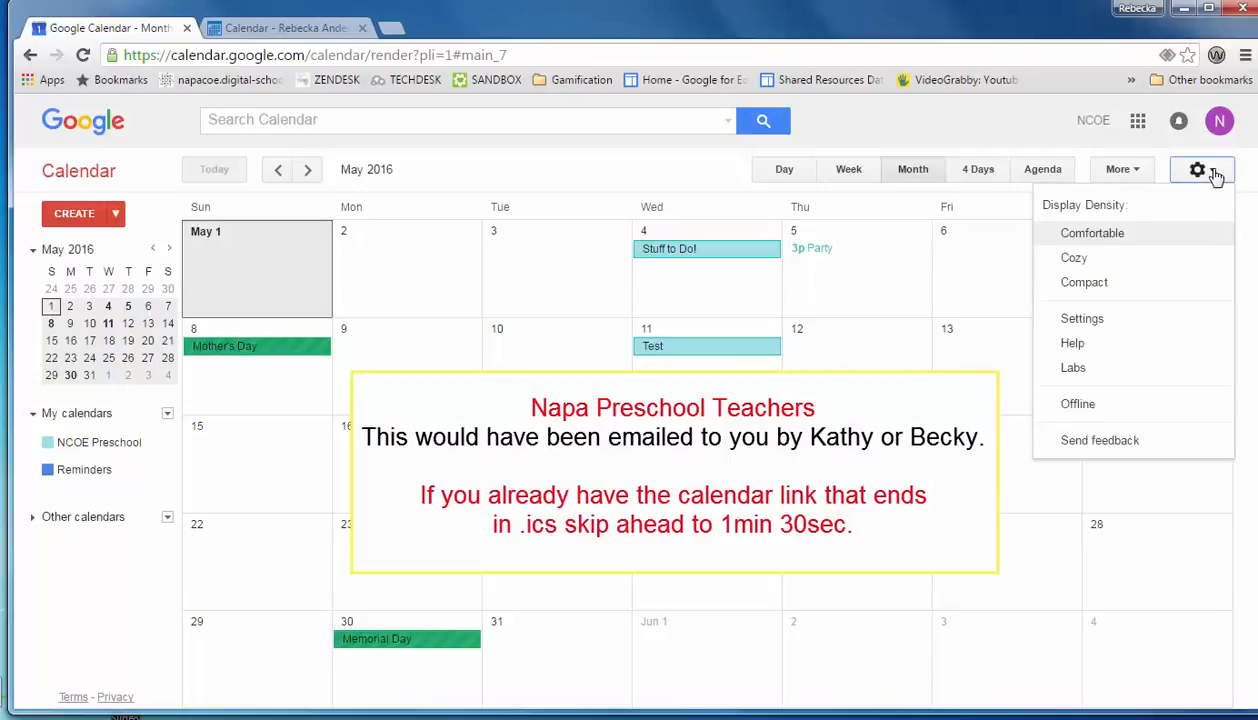
{"action": "left_click", "coordinate": [1068, 320]}
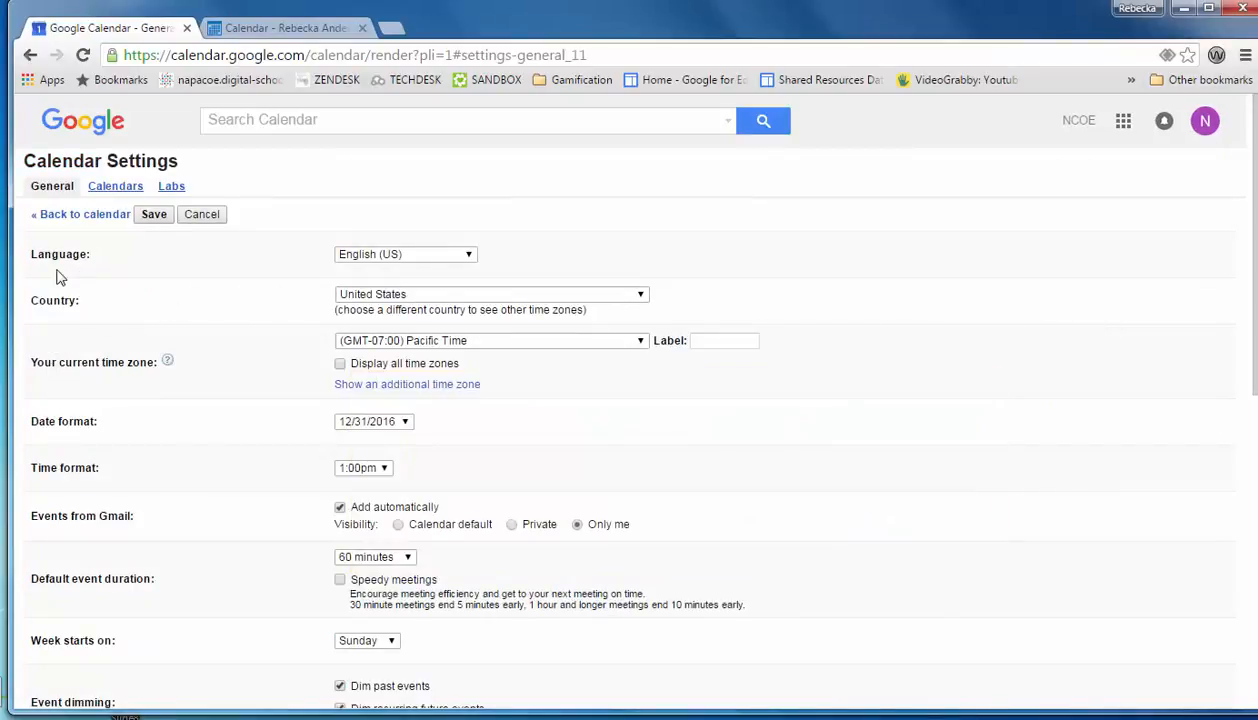
{"action": "left_click", "coordinate": [108, 194]}
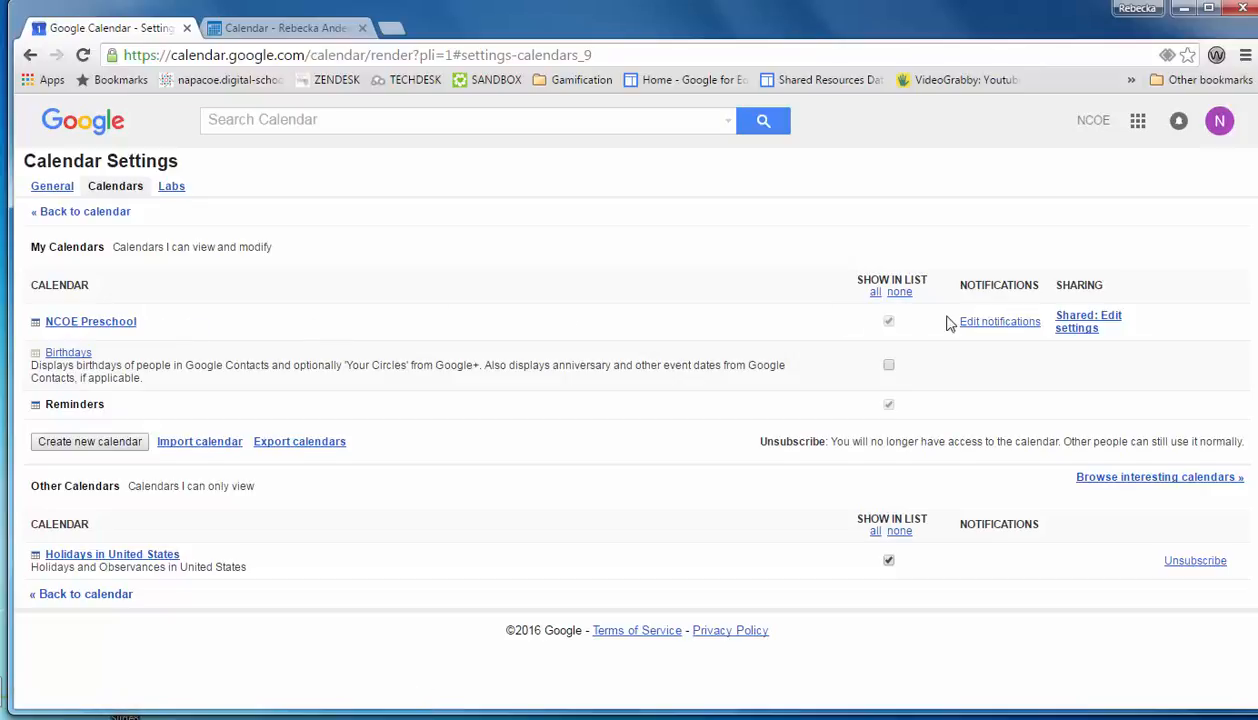
{"action": "left_click", "coordinate": [1080, 326]}
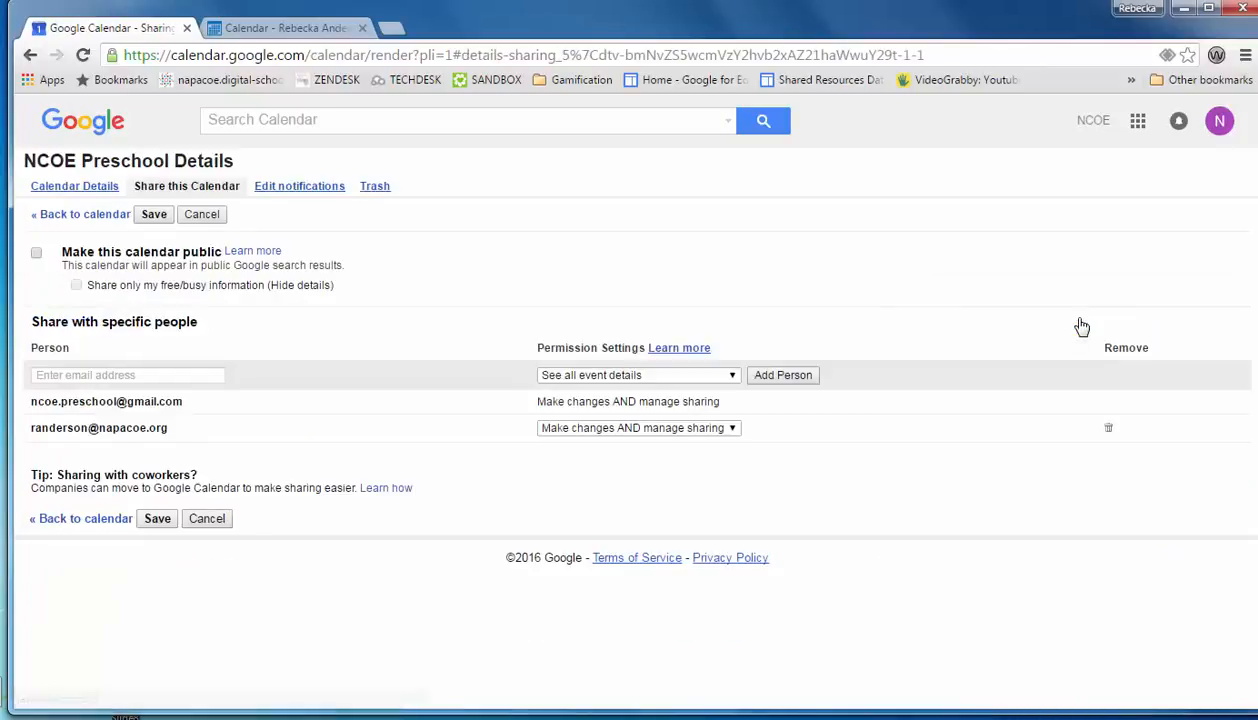
{"action": "left_click", "coordinate": [70, 188]}
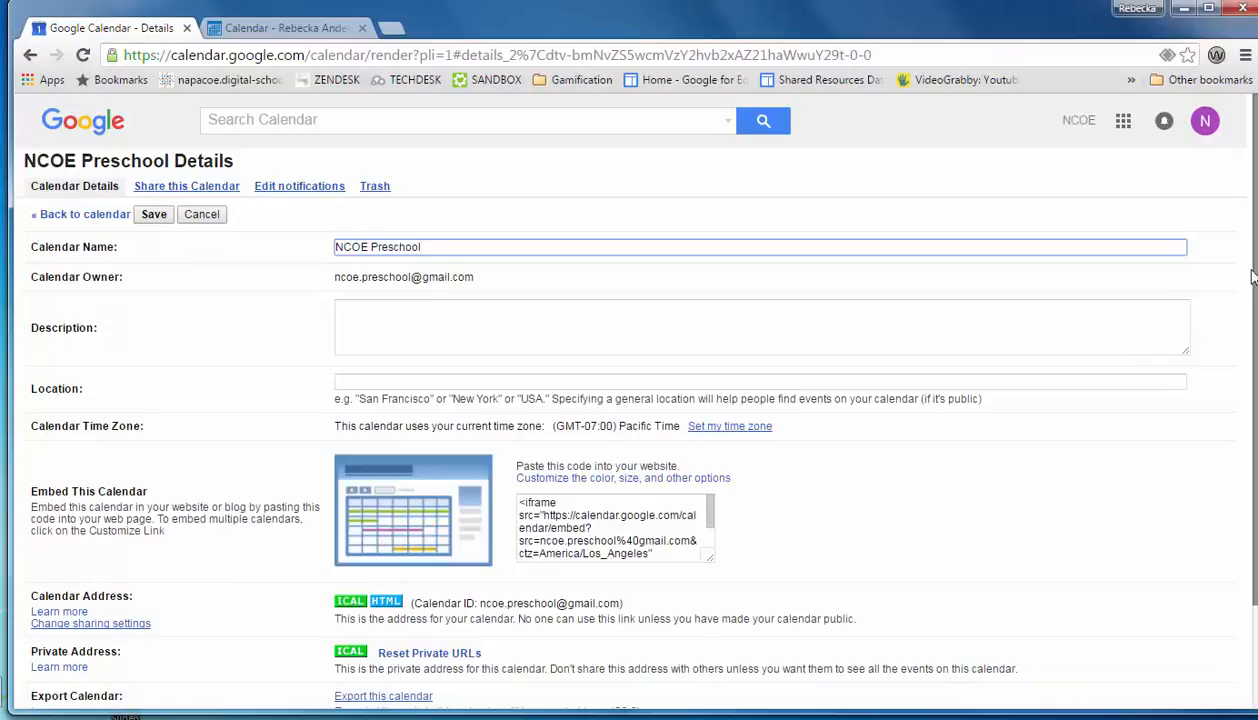
Display and copy the NCOE Preschool calendar's private iCal address, and dismiss the address dialog
{"action": "scroll", "coordinate": [1238, 434], "scroll_direction": "down", "scroll_amount": 3}
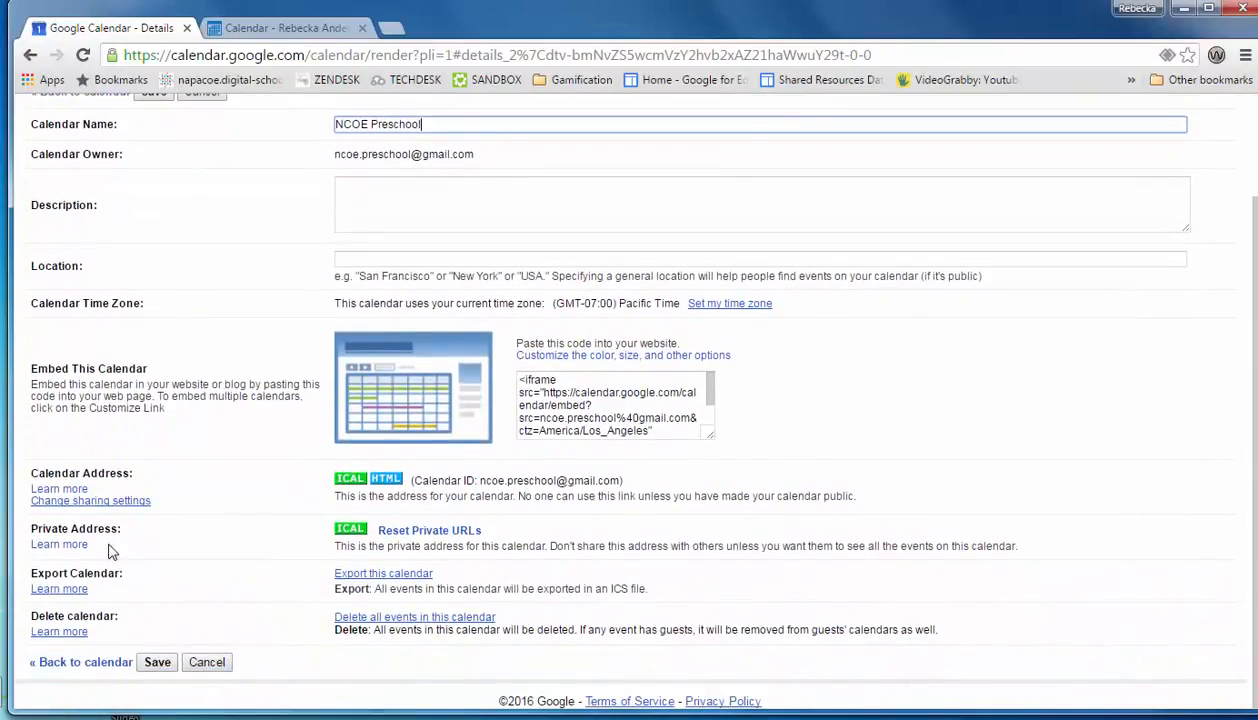
{"action": "left_click", "coordinate": [348, 532]}
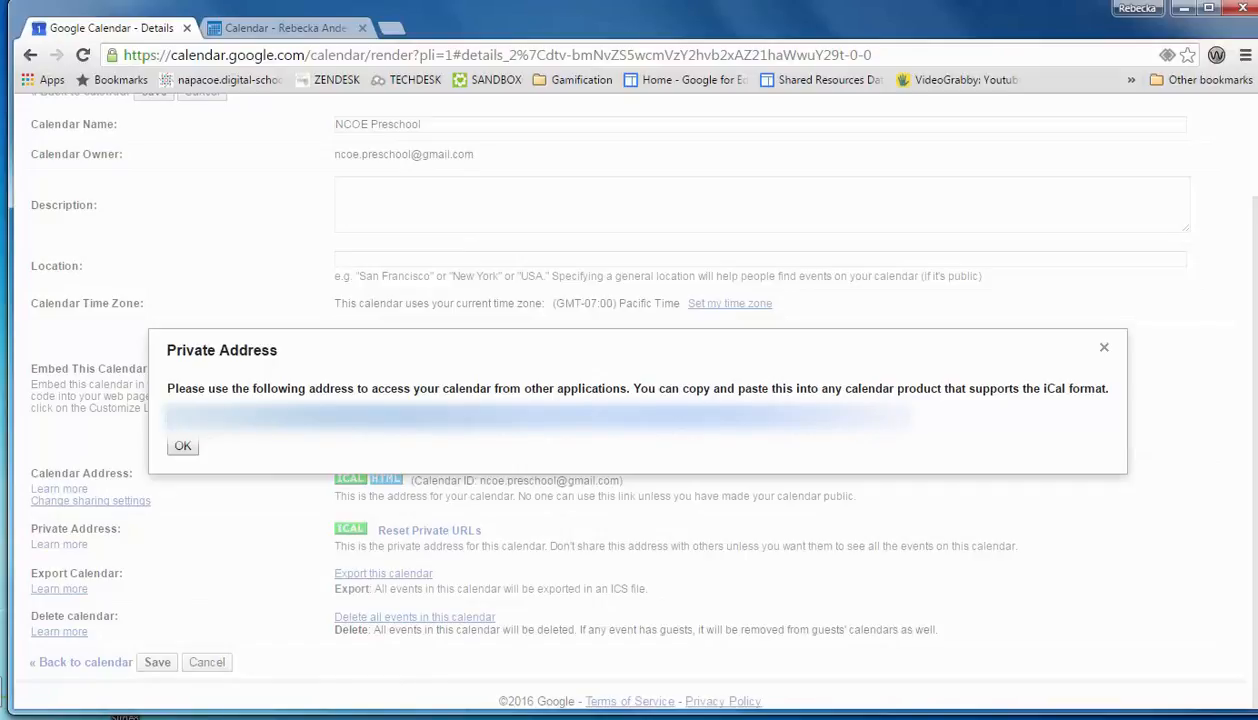
{"action": "left_click", "coordinate": [183, 449]}
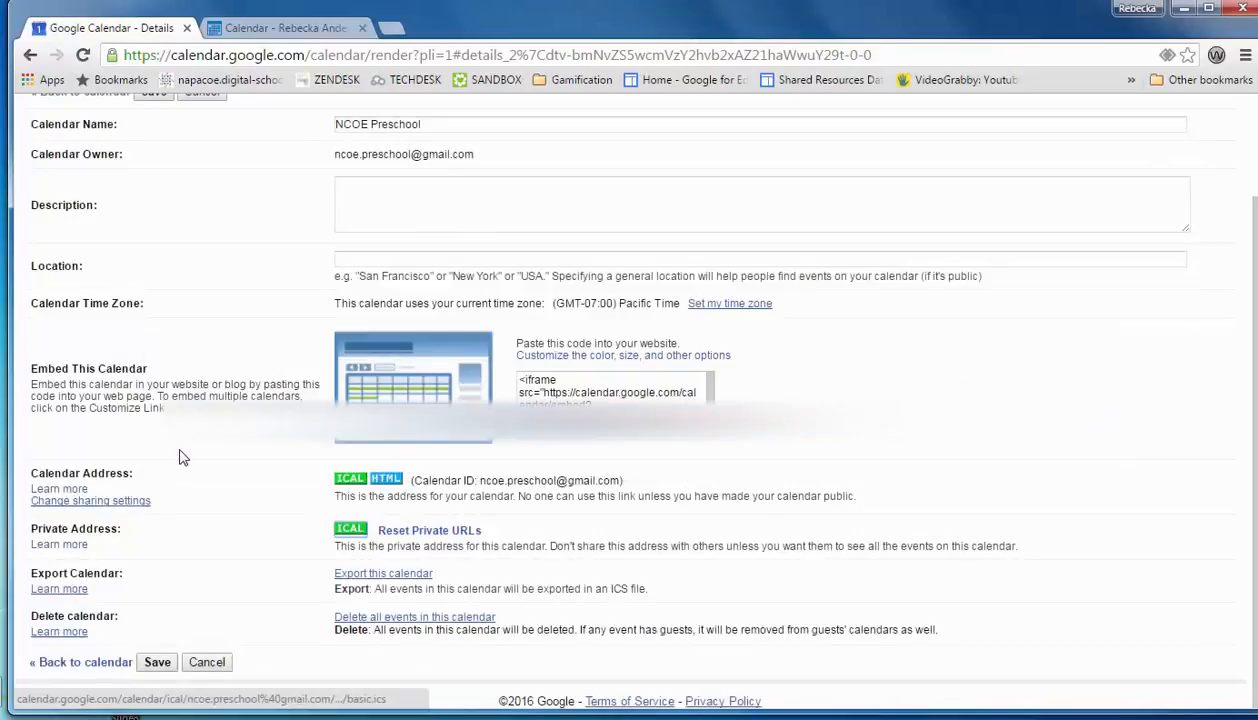
Switch to Office 365 and open its Calendar app by way of the home page
{"action": "left_click", "coordinate": [254, 28]}
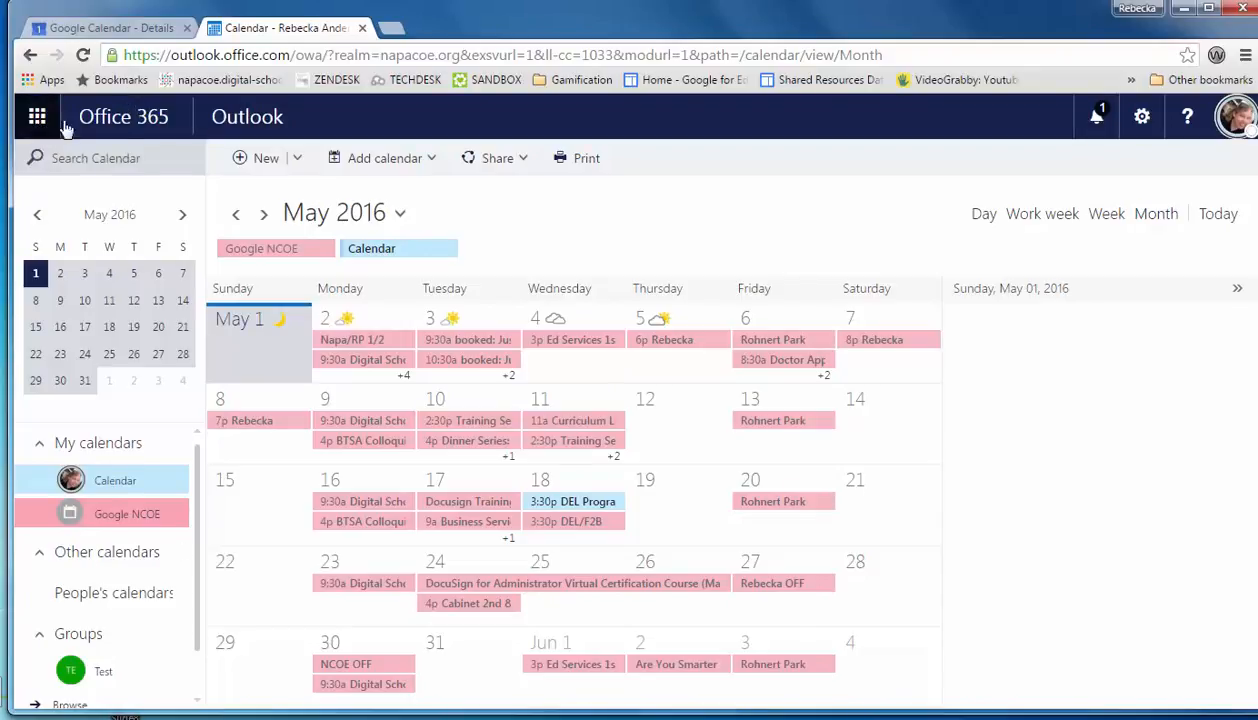
{"action": "left_click", "coordinate": [124, 128]}
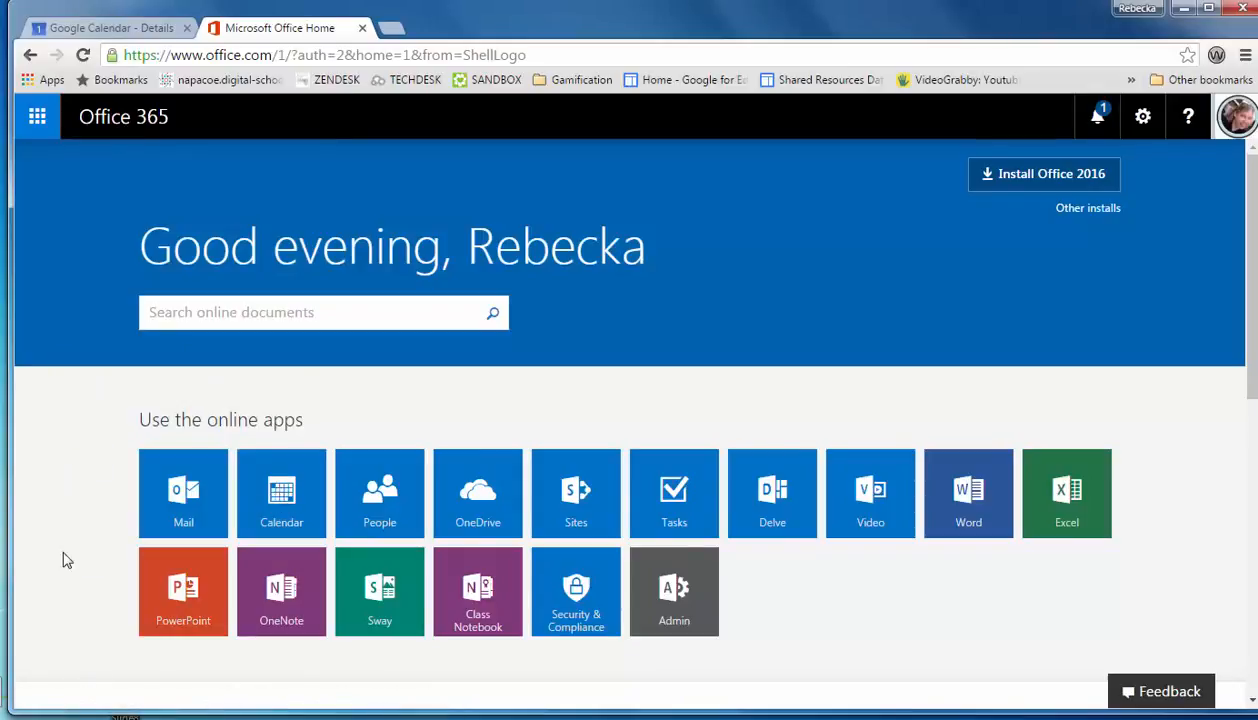
{"action": "left_click", "coordinate": [39, 120]}
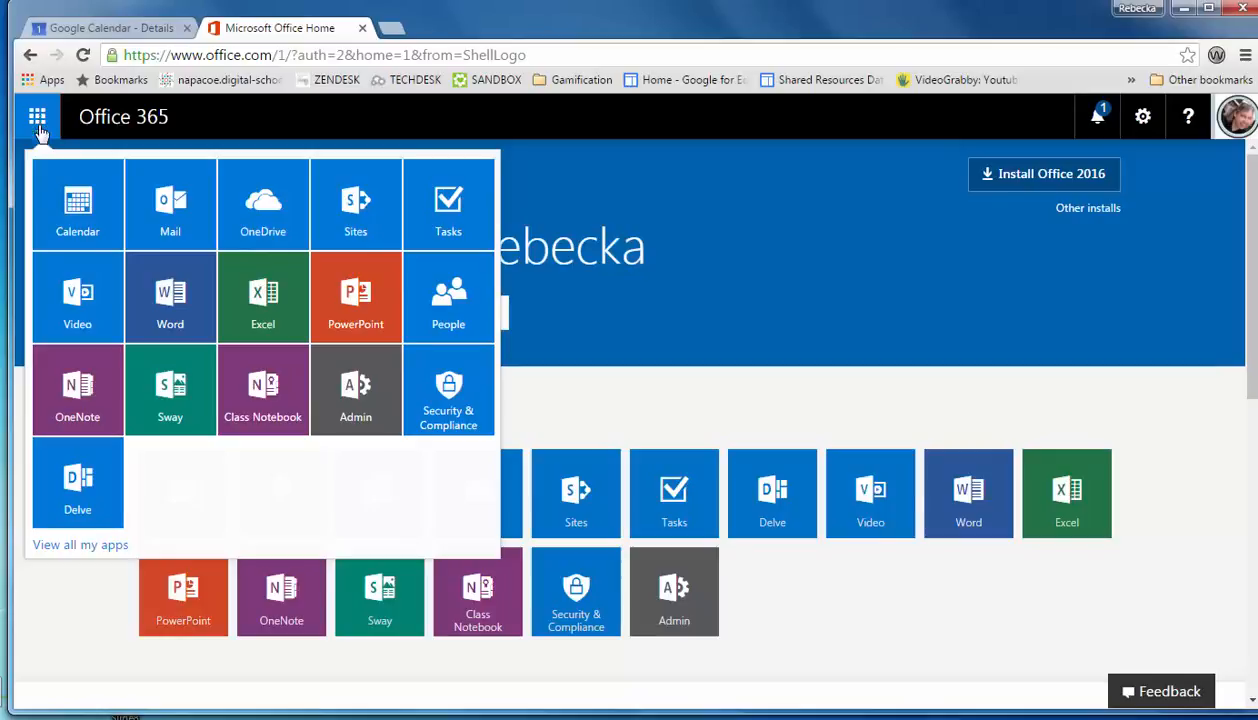
{"action": "left_click", "coordinate": [90, 216]}
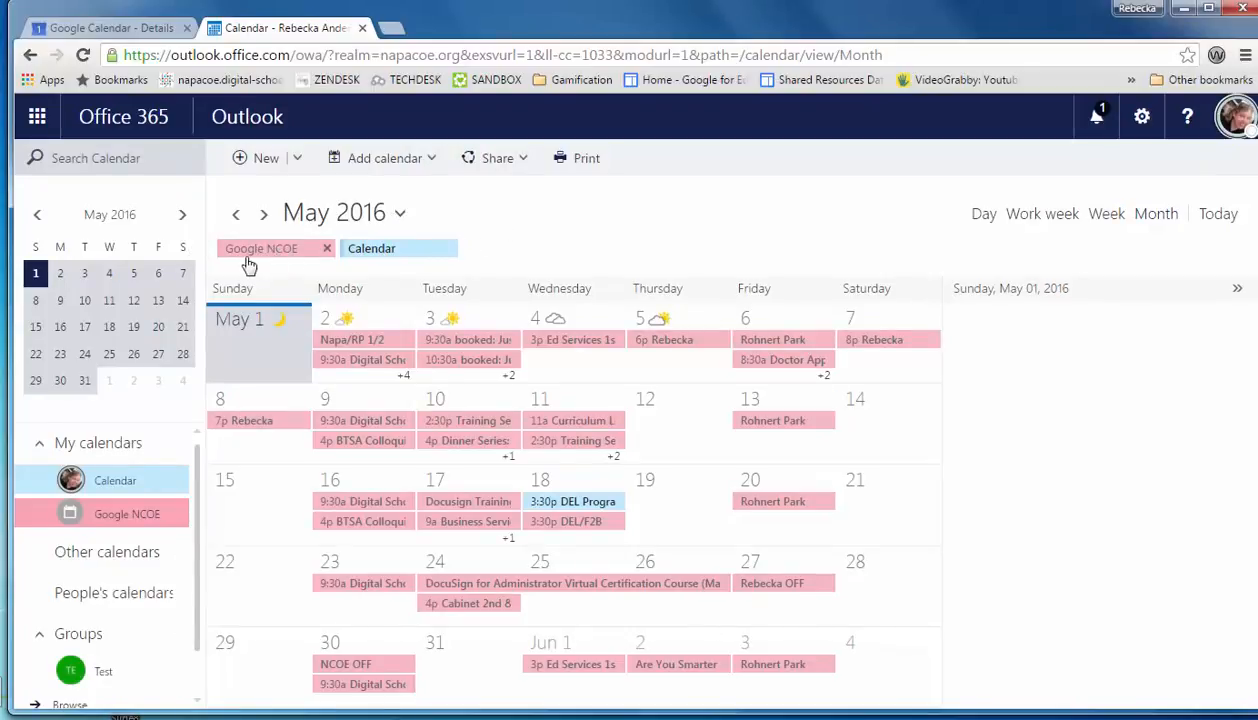
Toggle the Google NCOE and Calendar overlays under My calendars, leaving only Calendar displayed
{"action": "left_click", "coordinate": [101, 523]}
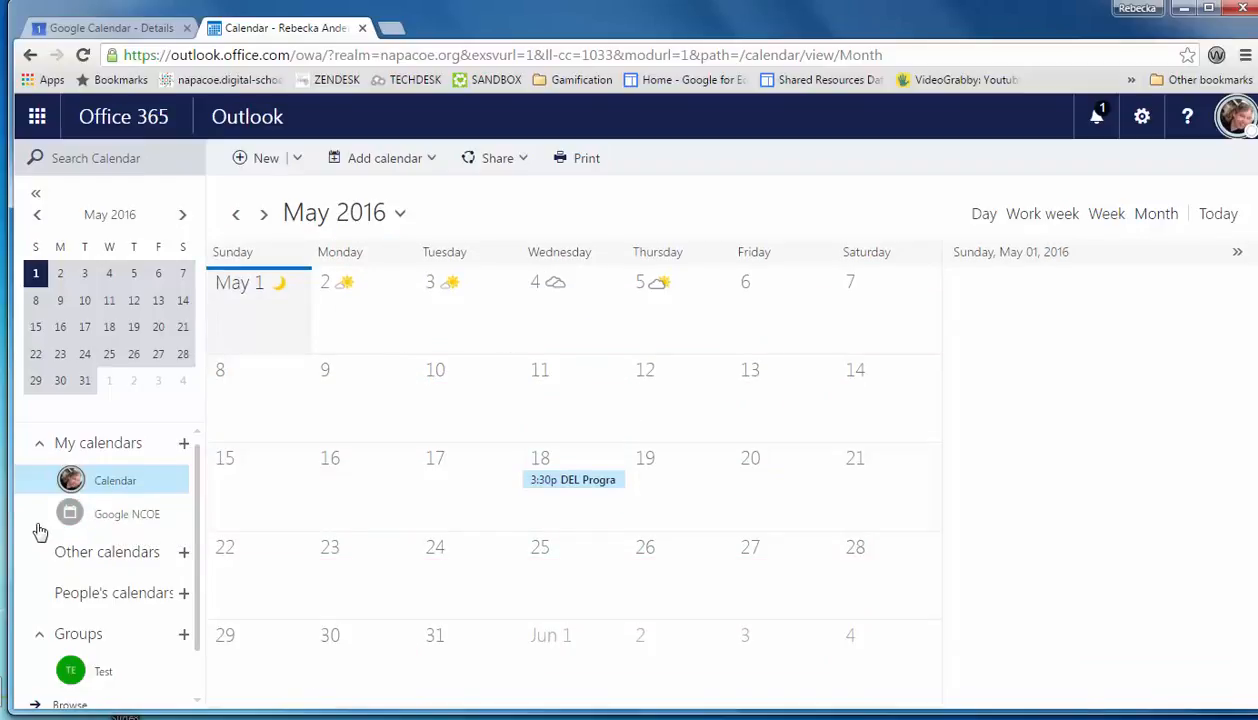
{"action": "left_click", "coordinate": [106, 514]}
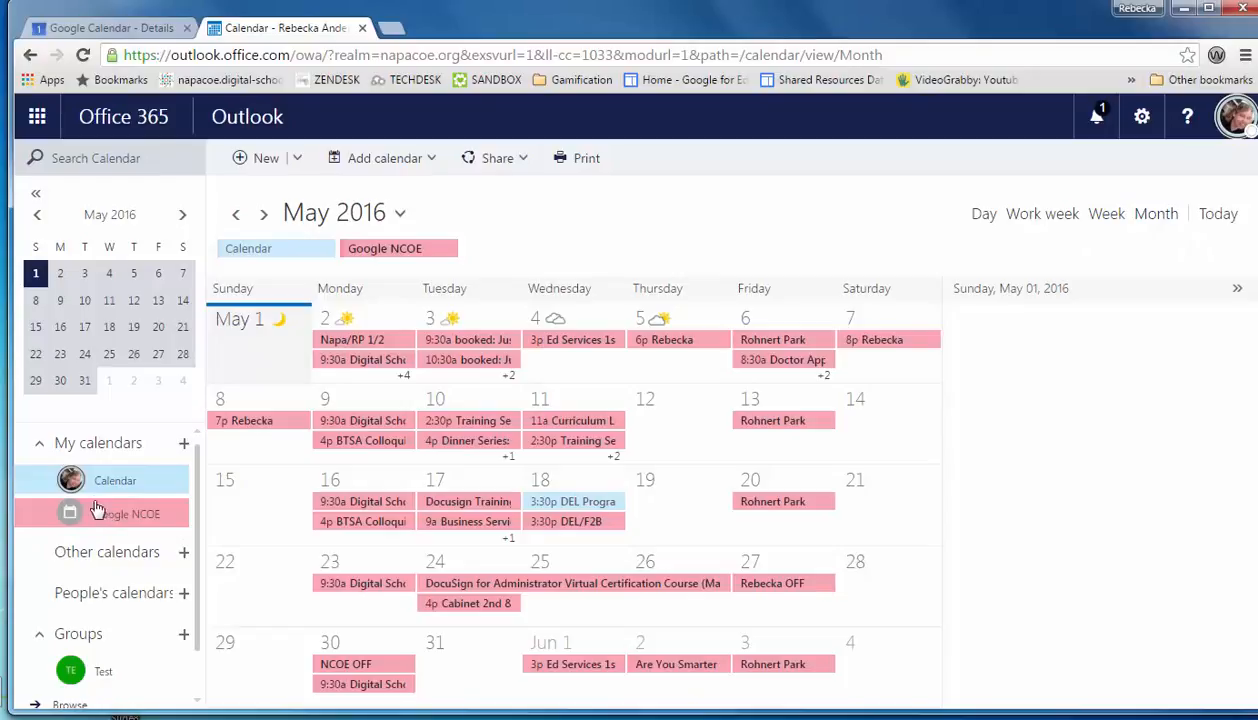
{"action": "left_click", "coordinate": [102, 484]}
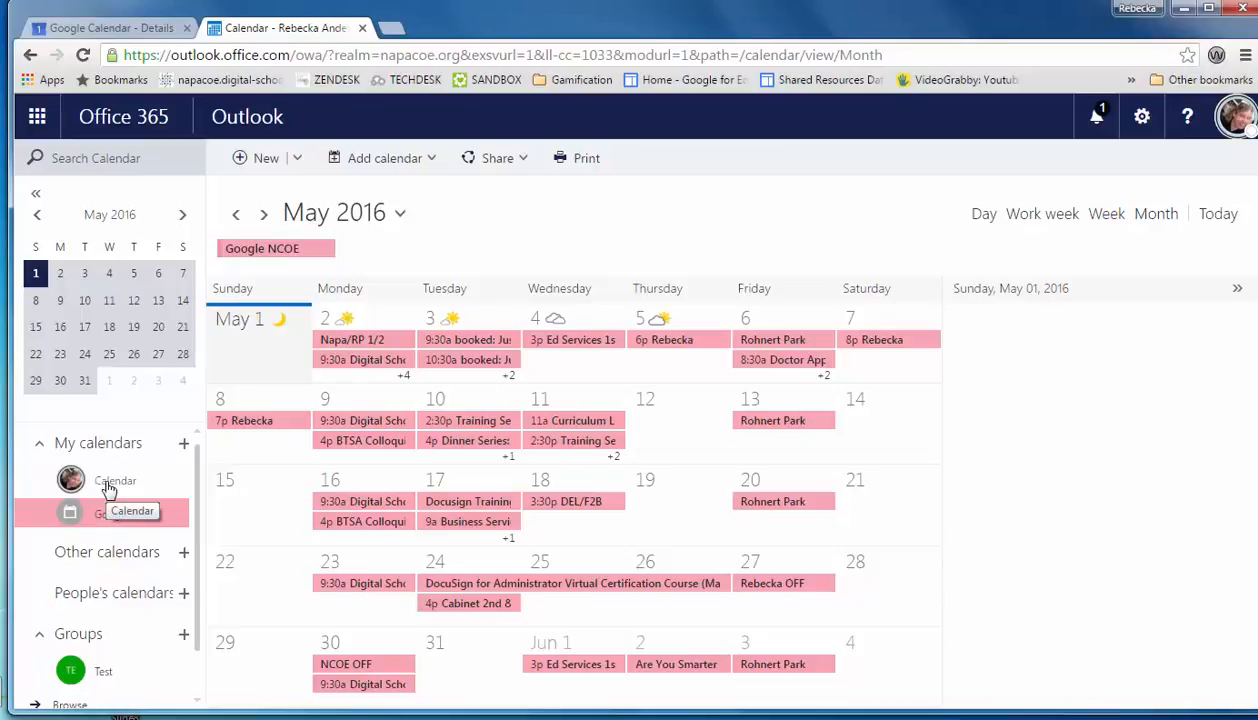
{"action": "left_click", "coordinate": [110, 487]}
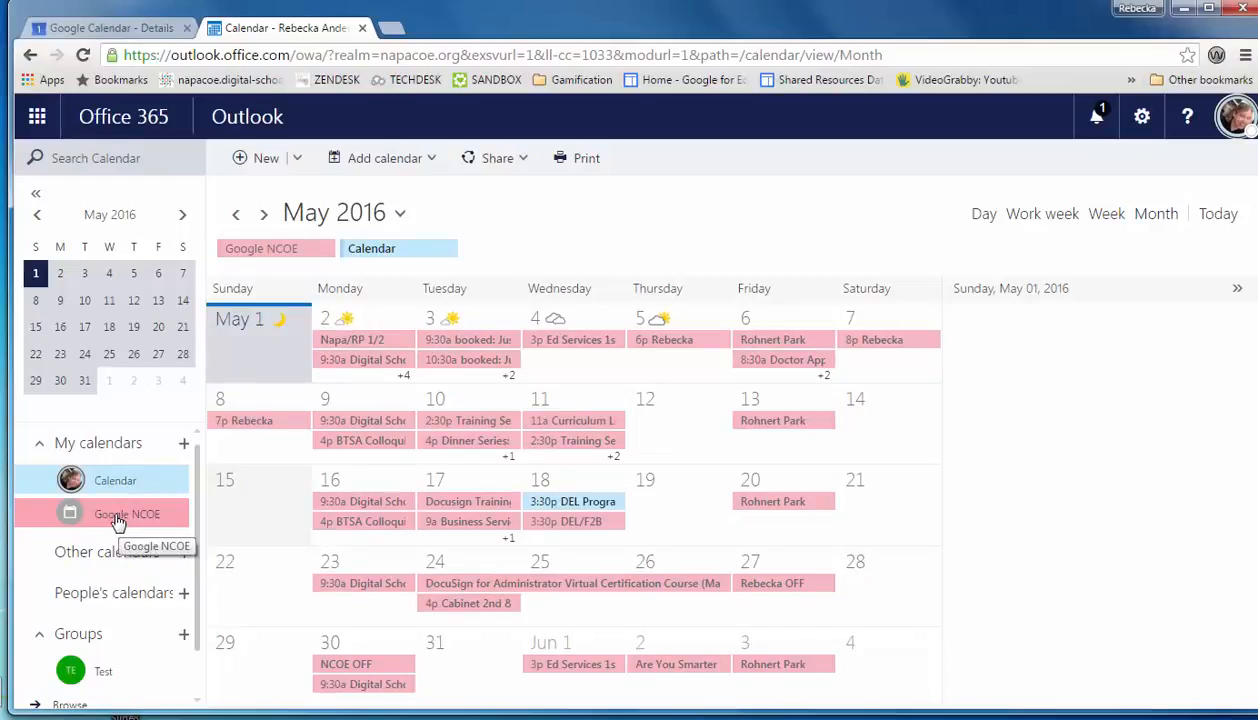
{"action": "left_click", "coordinate": [116, 518]}
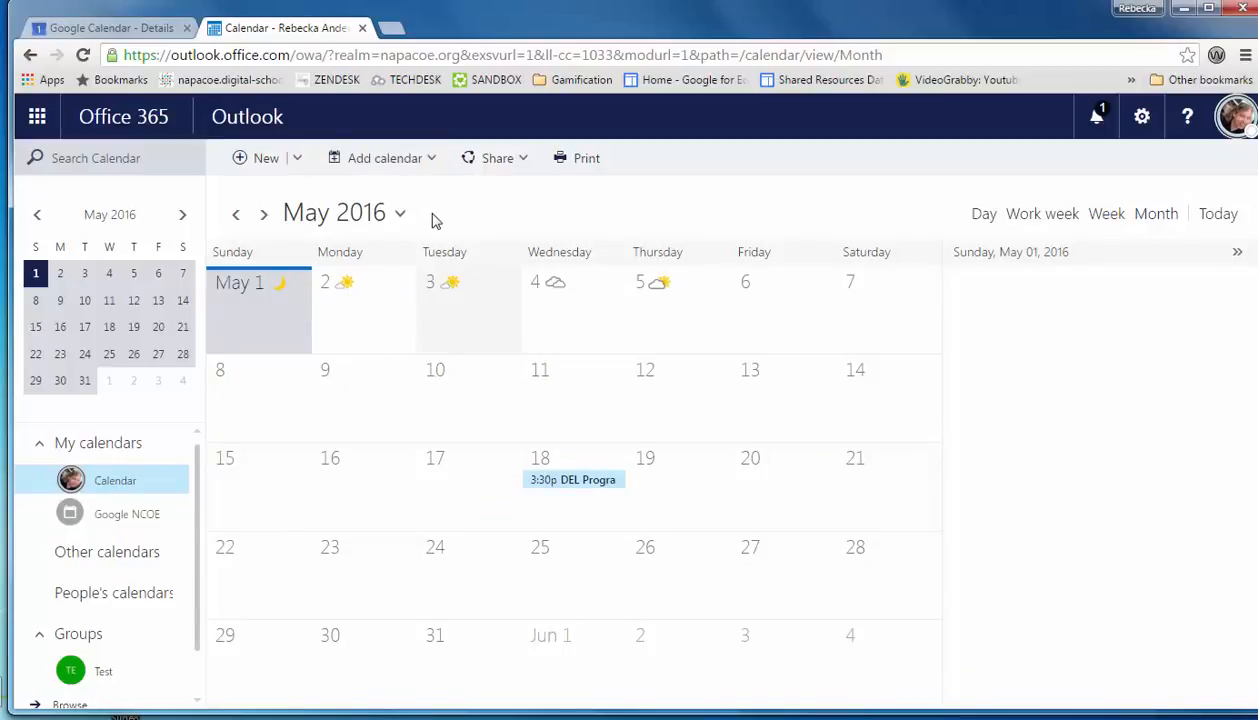
Subscribe to an internet calendar using the copied private iCal link, name it Napa Preschool, and save it
{"action": "left_click", "coordinate": [435, 162]}
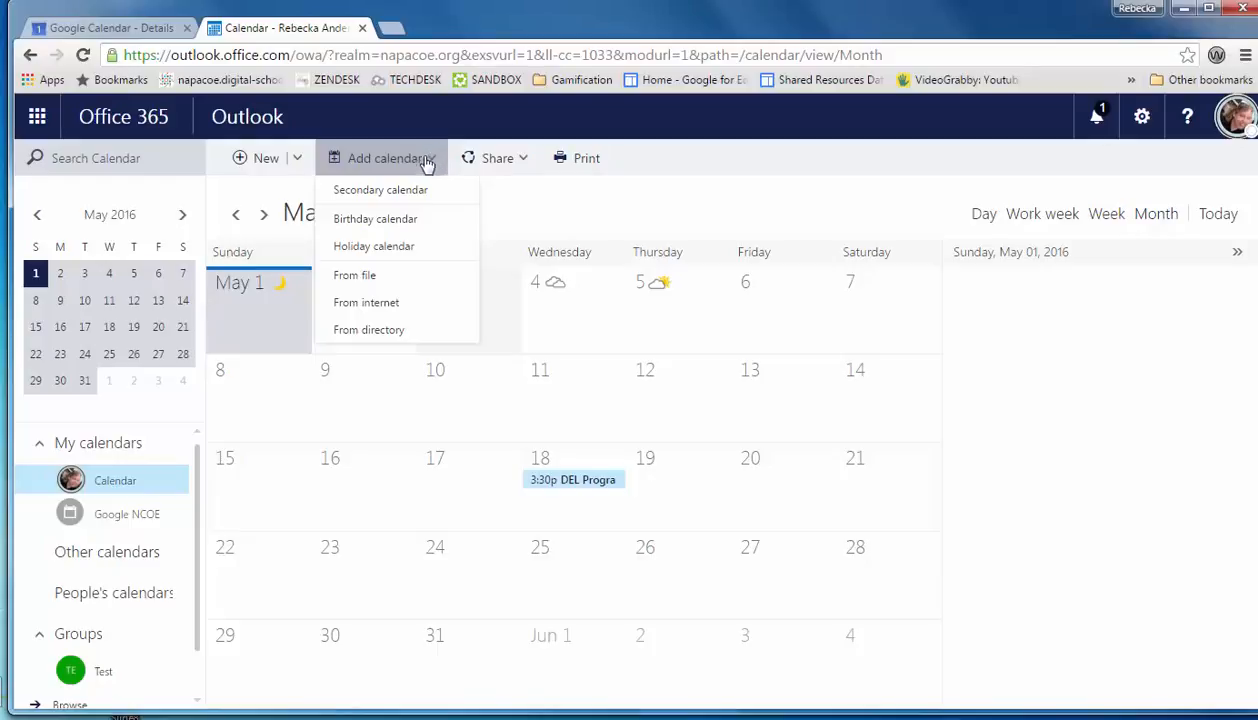
{"action": "left_click", "coordinate": [370, 305]}
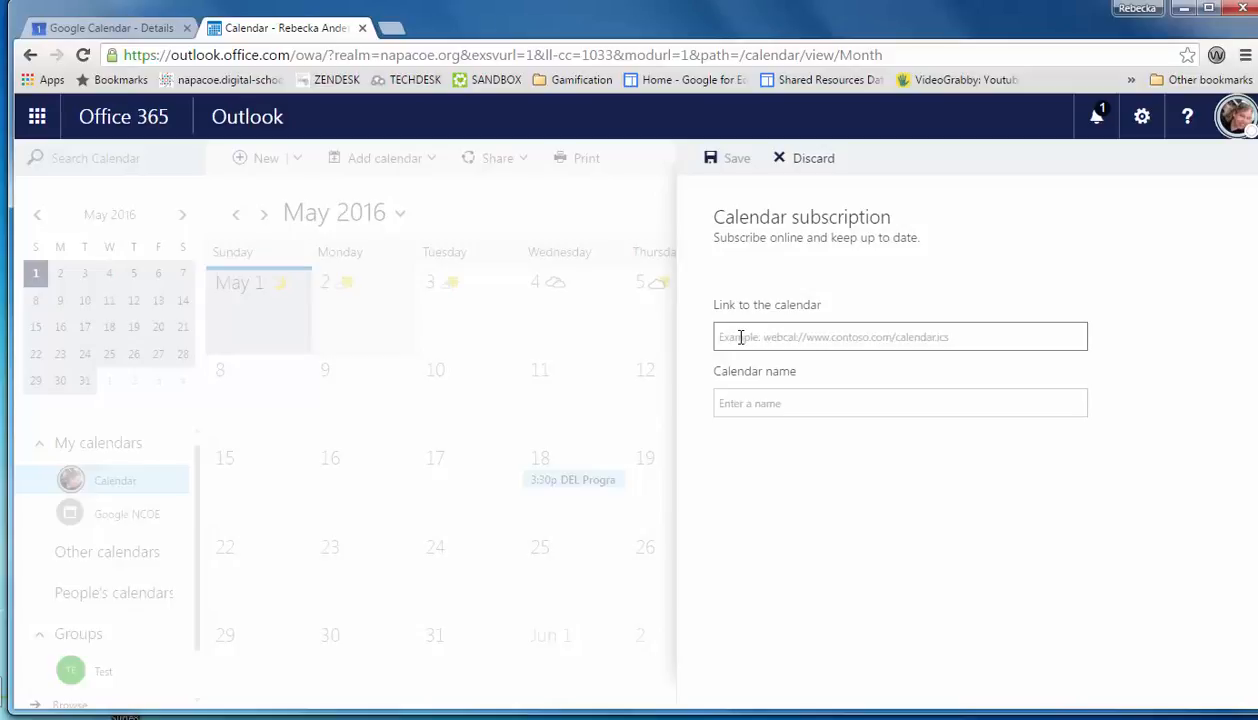
{"action": "left_click", "coordinate": [740, 337]}
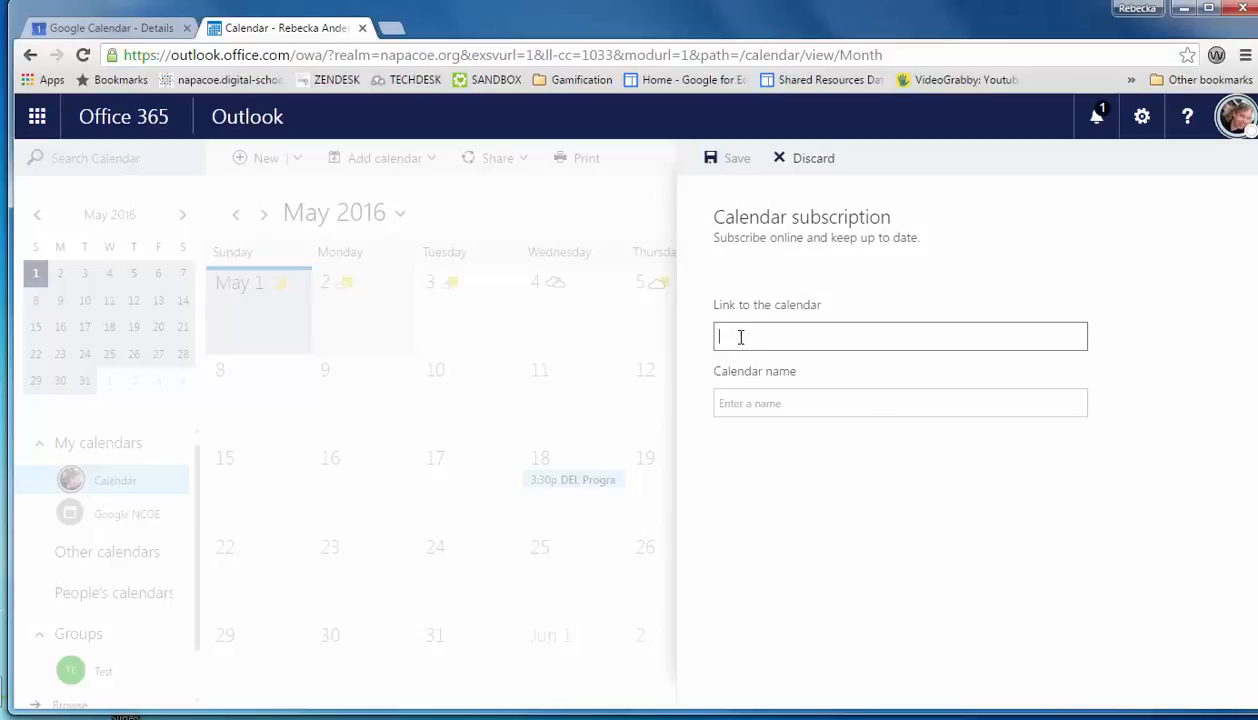
{"action": "right_click", "coordinate": [740, 337]}
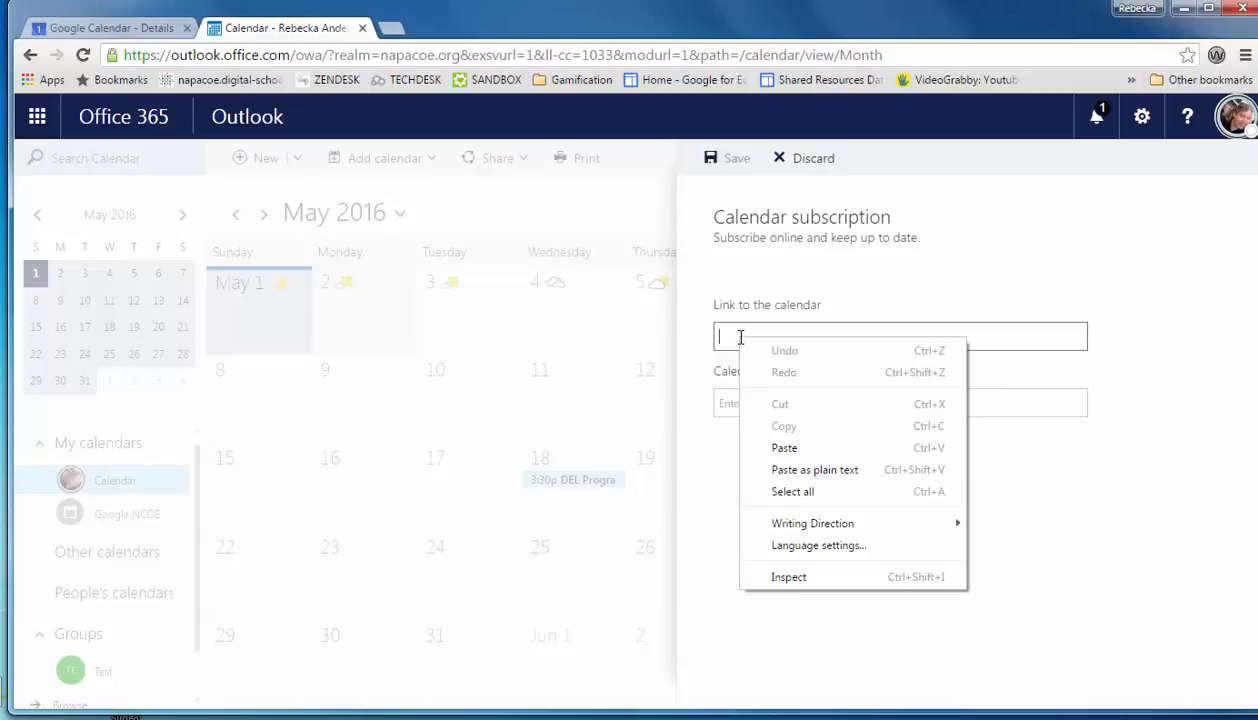
{"action": "left_click", "coordinate": [774, 441]}
{"action": "left_click", "coordinate": [738, 404]}
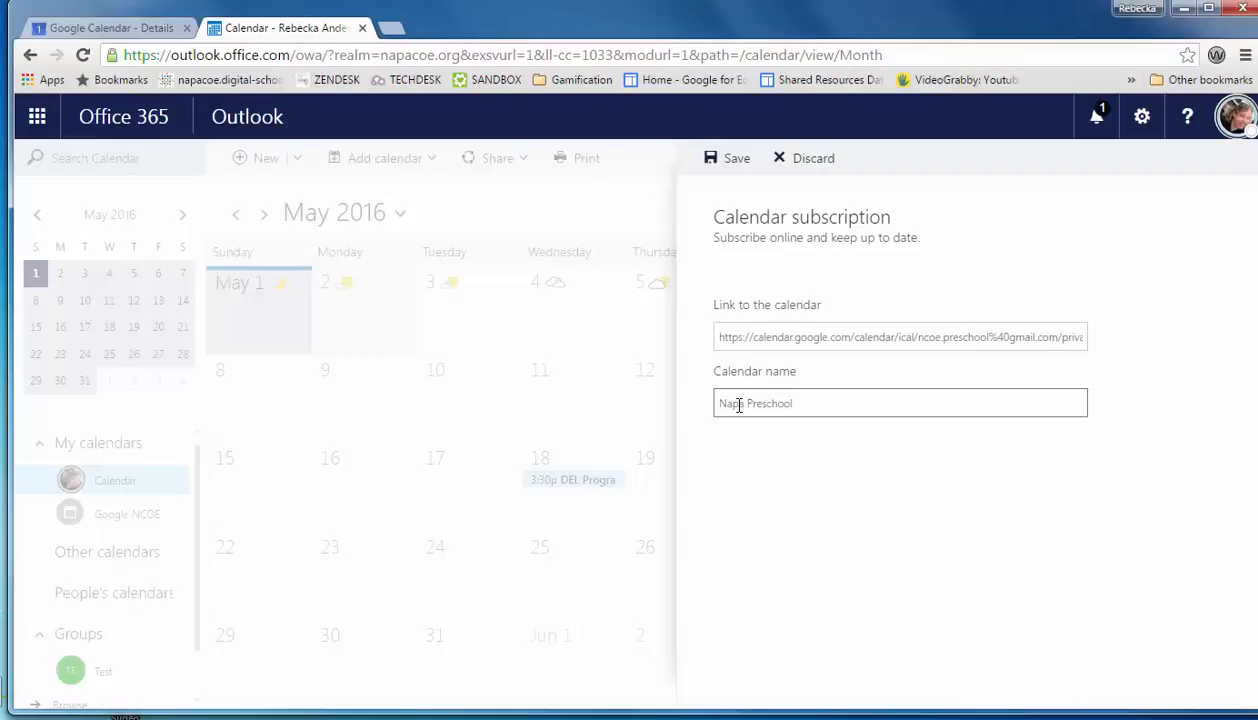
{"action": "left_click", "coordinate": [727, 160]}
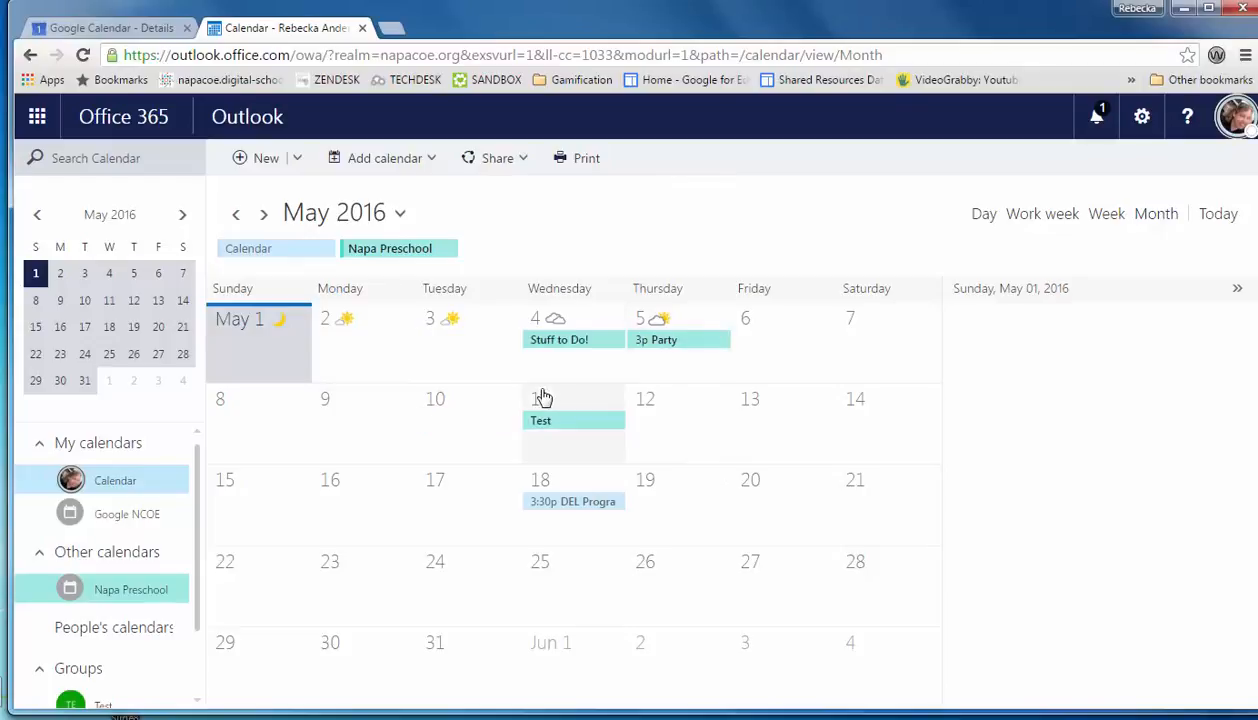
Switch to Google Calendar and return to the month view to compare its events with the subscribed calendar
{"action": "left_click", "coordinate": [97, 28]}
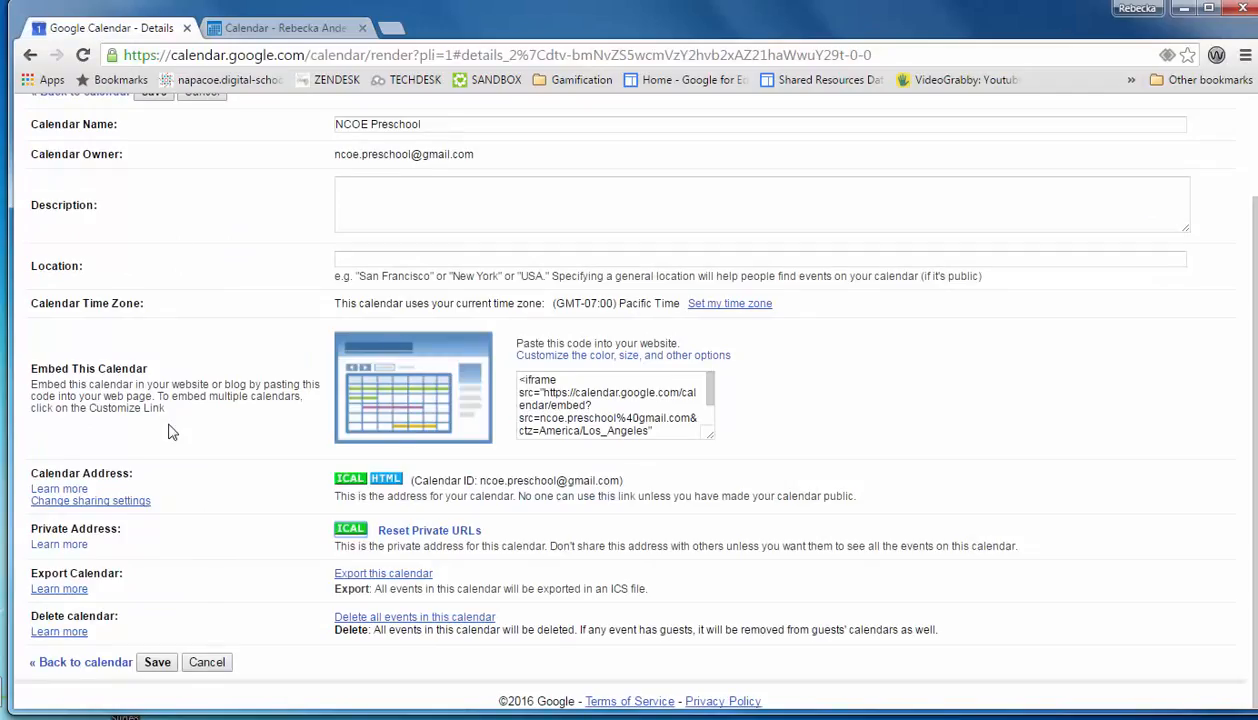
{"action": "scroll", "coordinate": [183, 350], "scroll_direction": "up", "scroll_amount": 1}
{"action": "scroll", "coordinate": [183, 350], "scroll_direction": "down", "scroll_amount": 1}
{"action": "scroll", "coordinate": [183, 350], "scroll_direction": "up", "scroll_amount": 2}
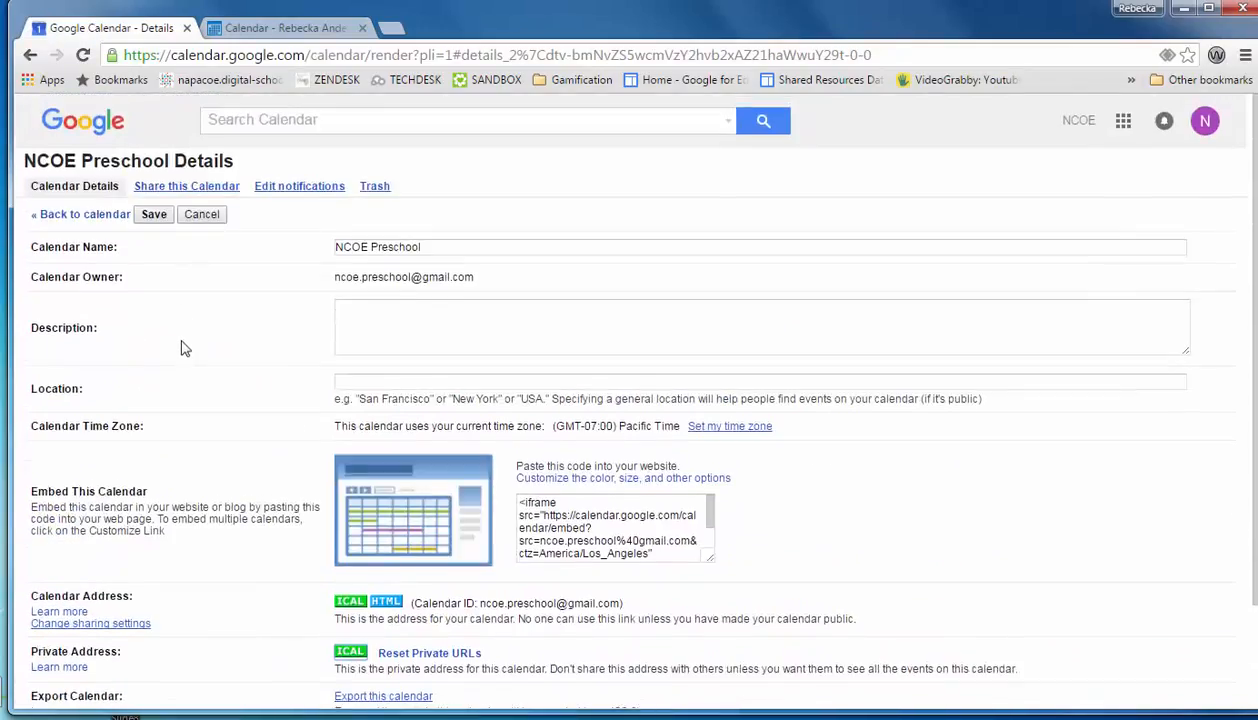
{"action": "left_click", "coordinate": [75, 216]}
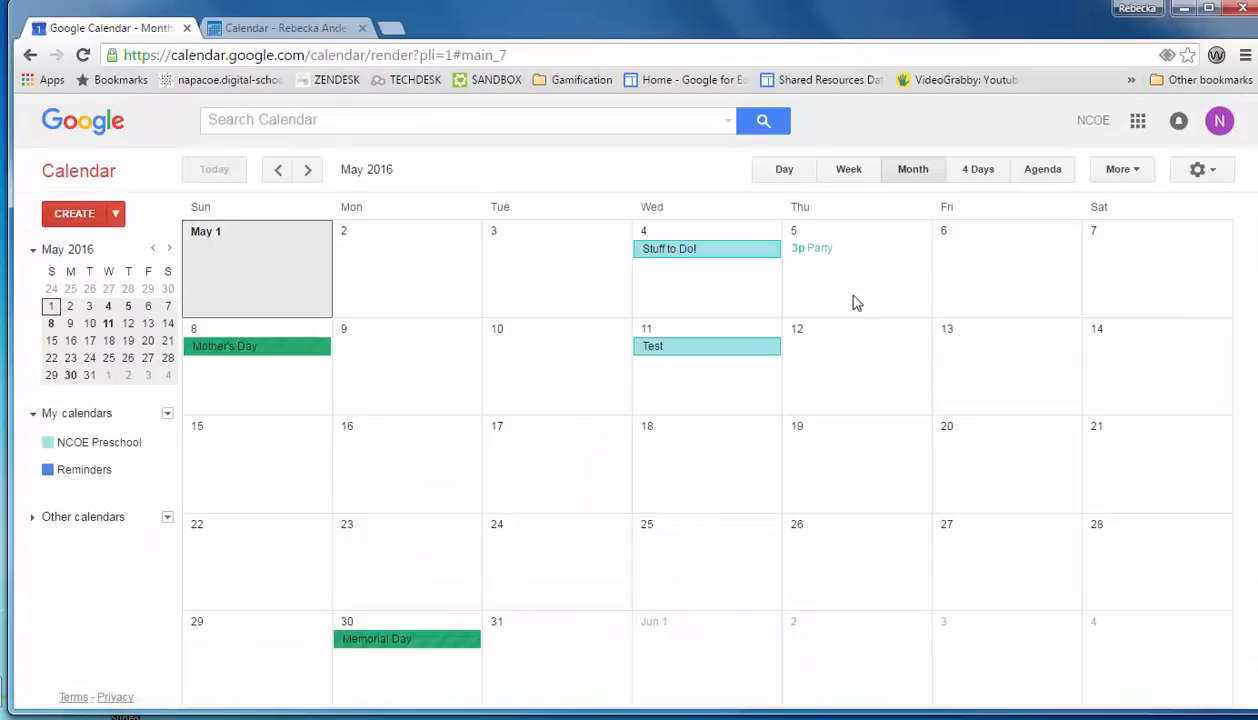
Switch back to the Office 365 calendar and overlay Google NCOE on Calendar and Napa Preschool
{"action": "left_click", "coordinate": [292, 30]}
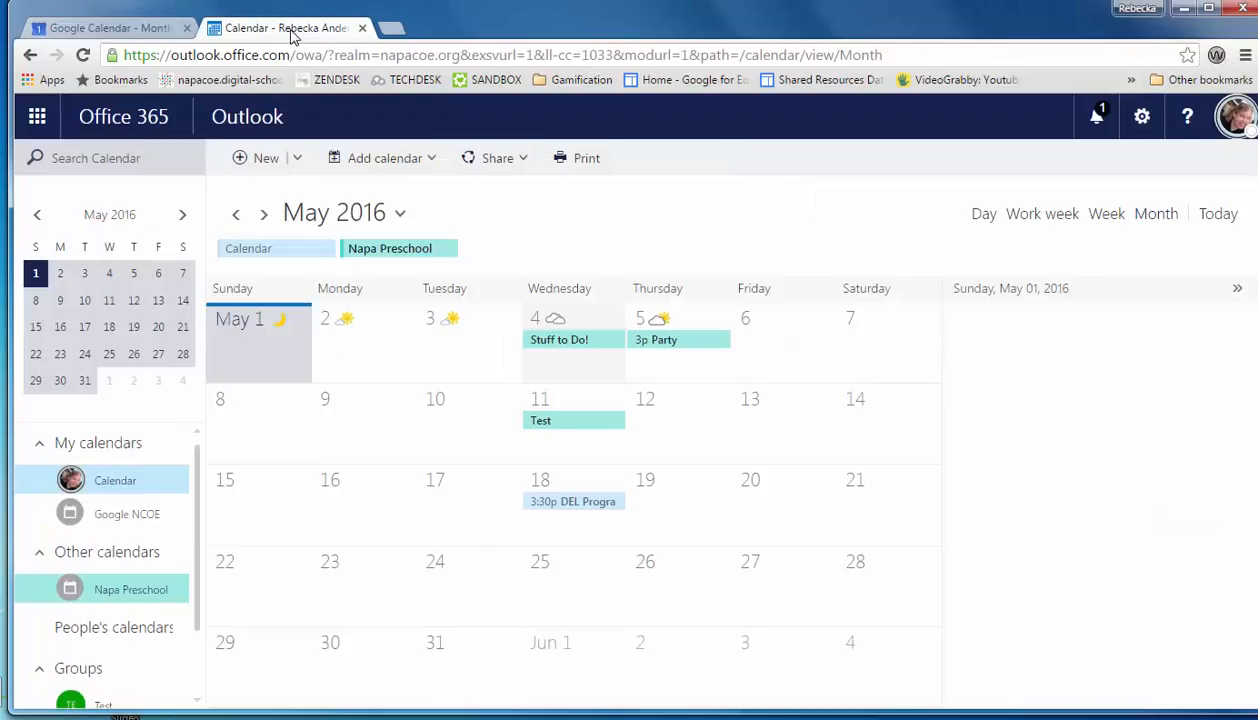
{"action": "left_click", "coordinate": [130, 514]}
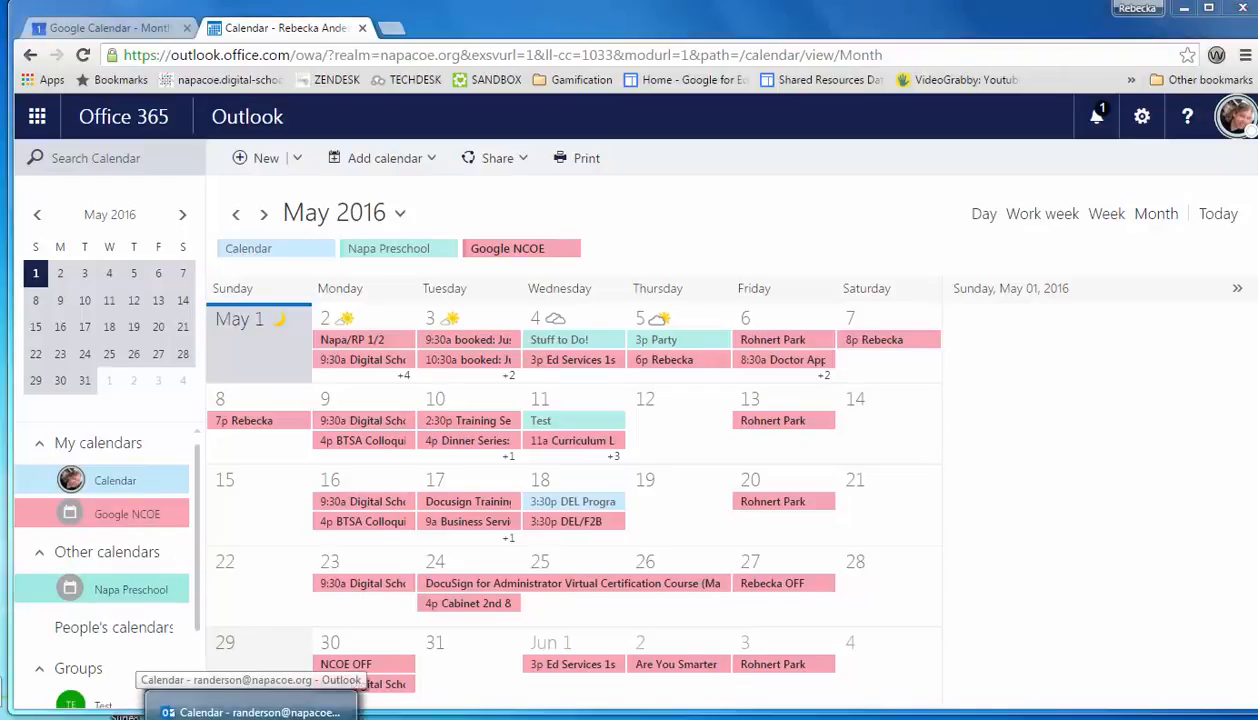
Switch to desktop Outlook, show Napa Preschool from Other Calendars alongside the existing ones, and minimize Outlook
{"action": "left_click", "coordinate": [240, 704]}
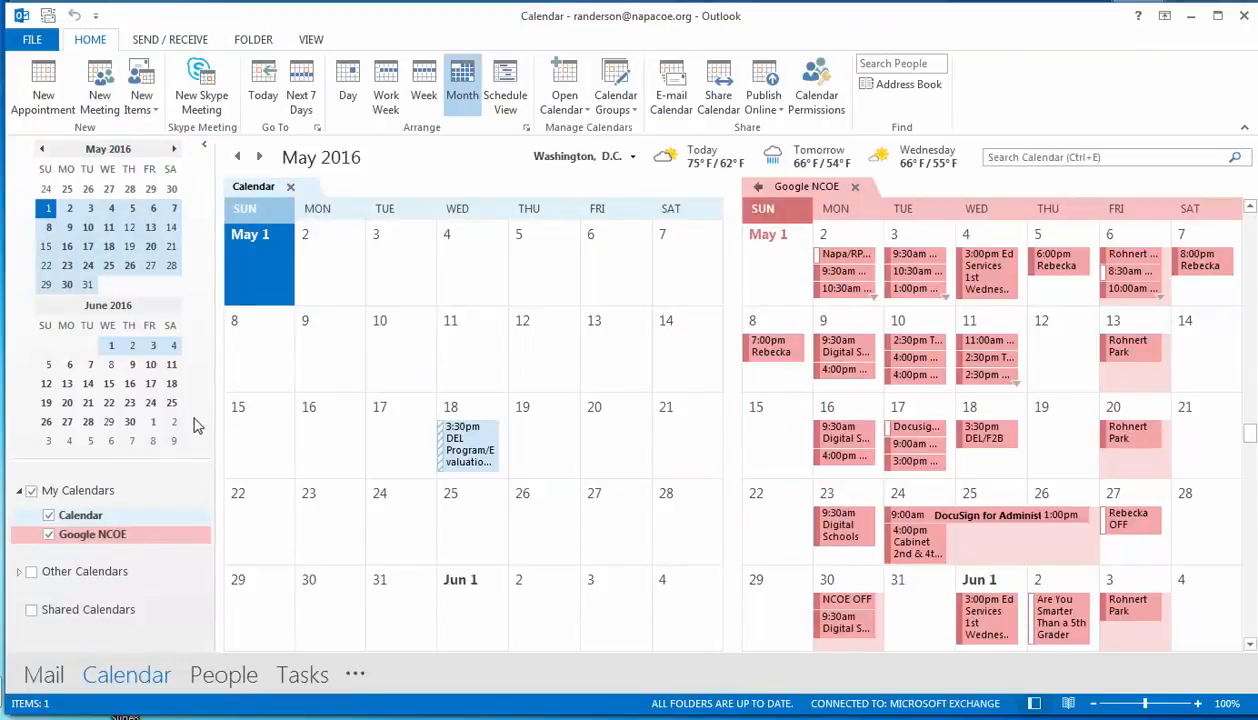
{"action": "left_click", "coordinate": [19, 572]}
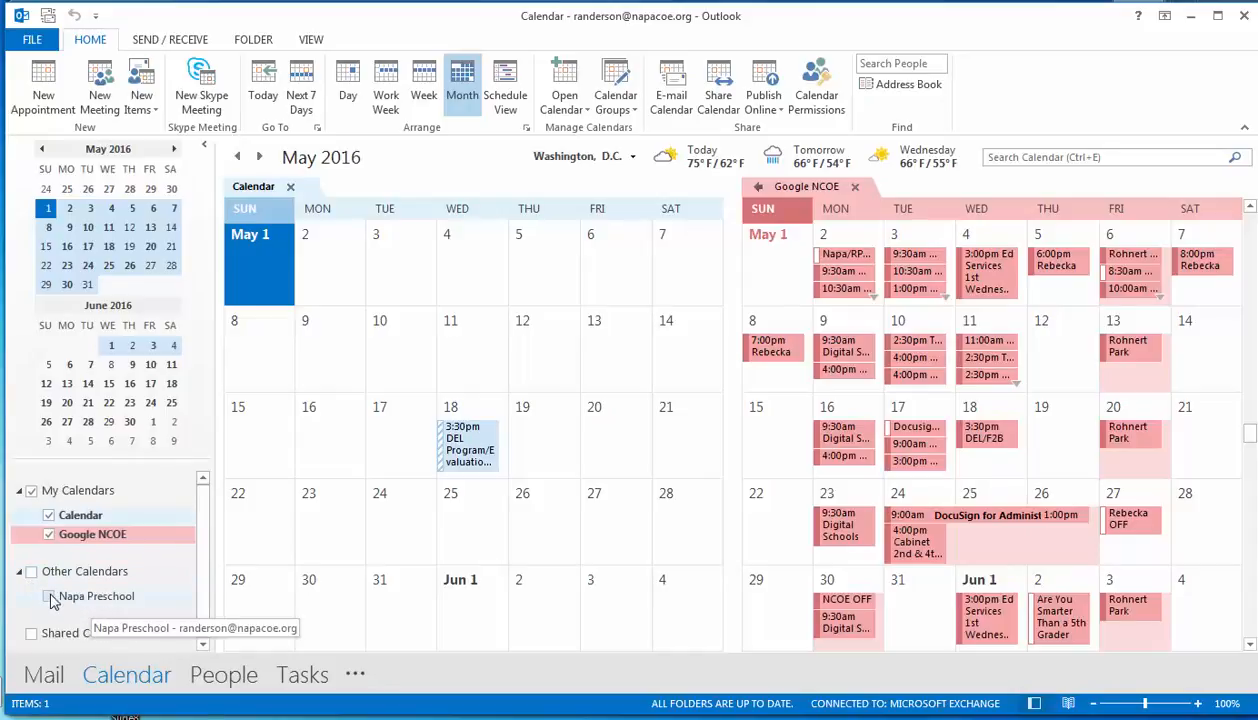
{"action": "left_click", "coordinate": [50, 597]}
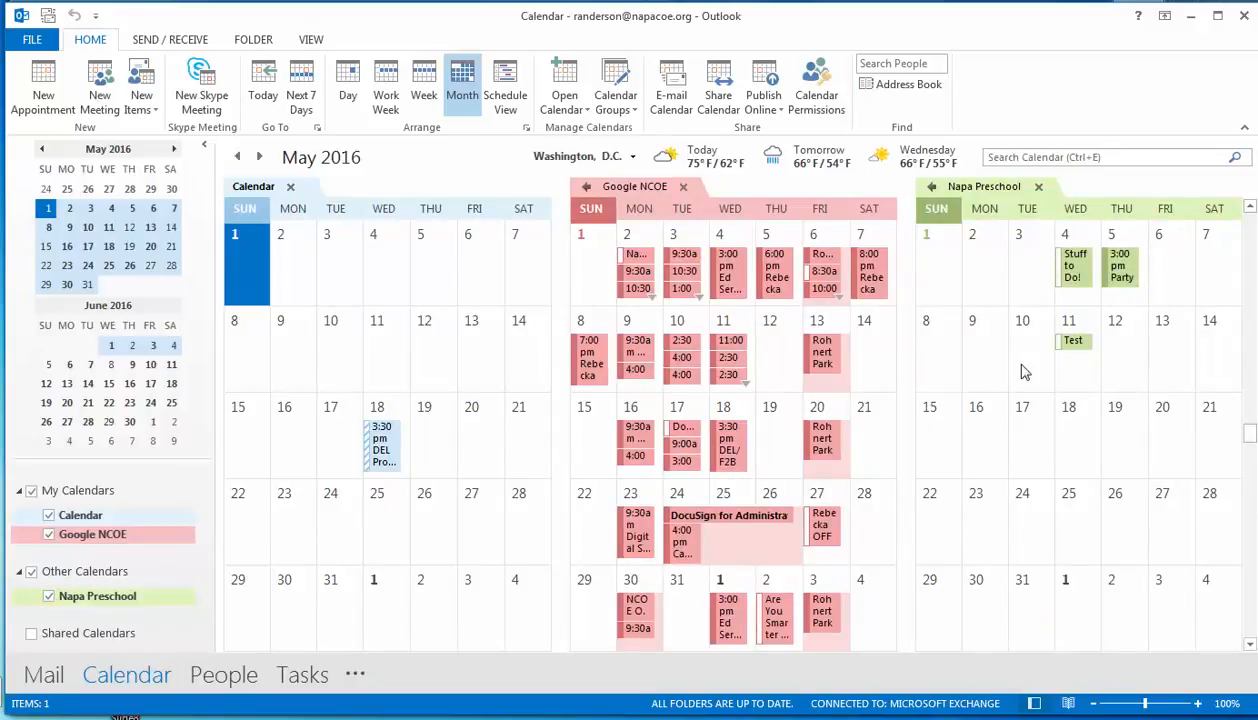
{"action": "left_click", "coordinate": [1190, 16]}
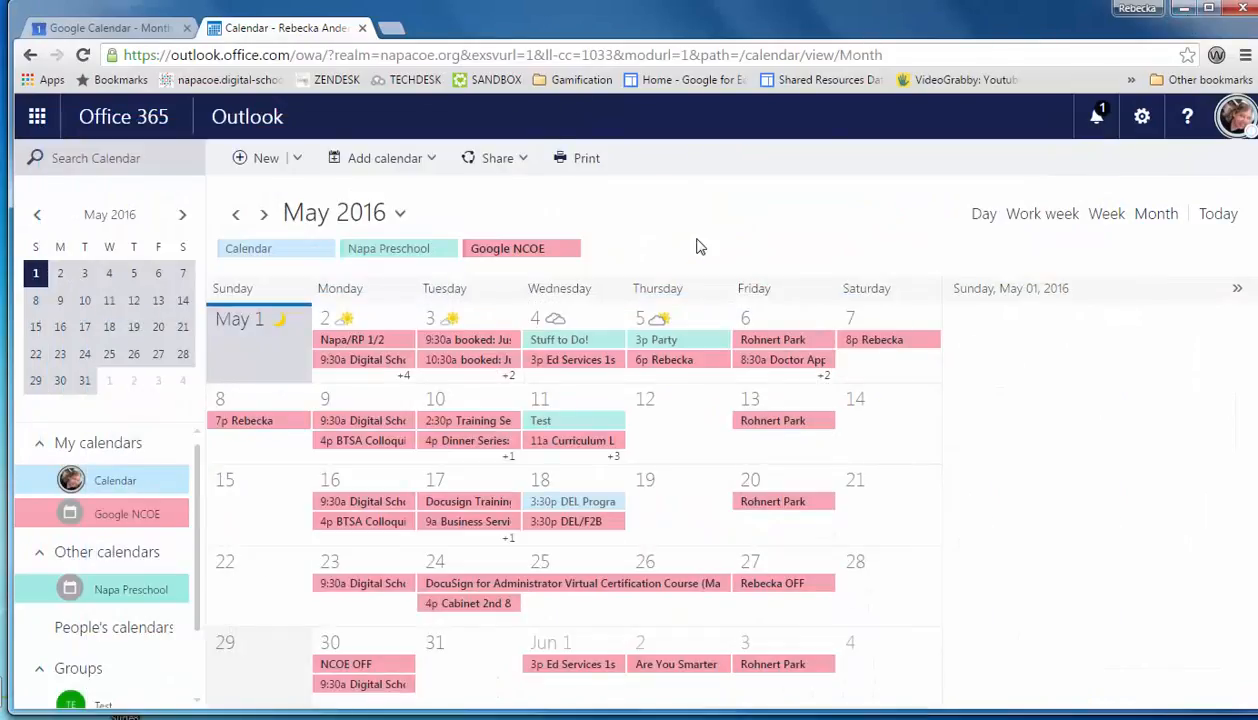